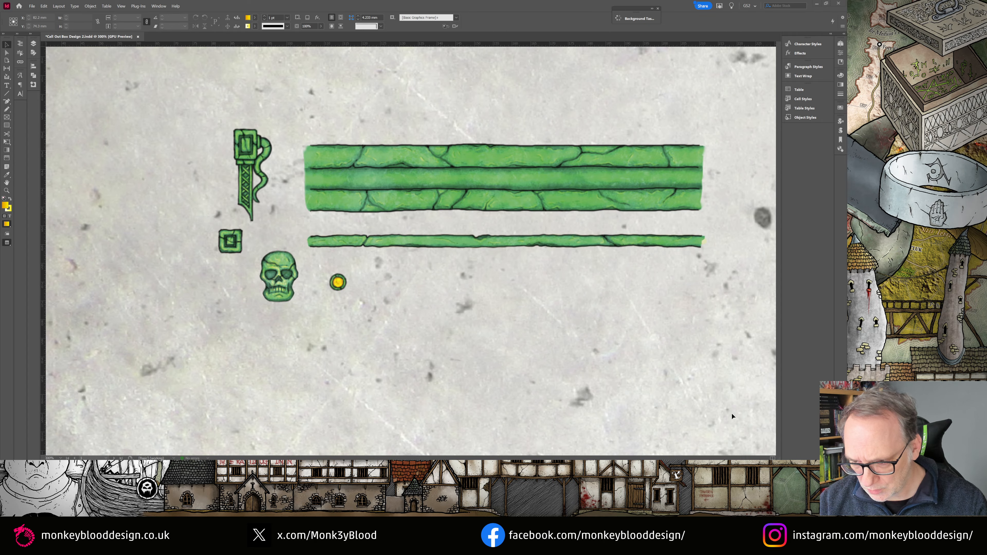
Step: Move the green corner ornament with the hanging blade onto the start of the wide triple-band stone banner
scroll(355, 162, up, 1)
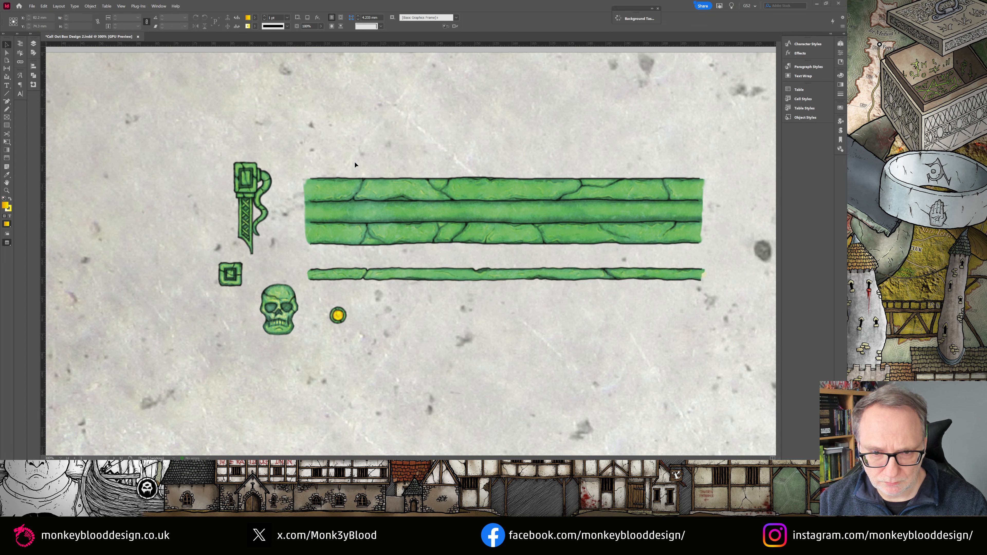
scroll(354, 162, down, 1)
click(250, 144)
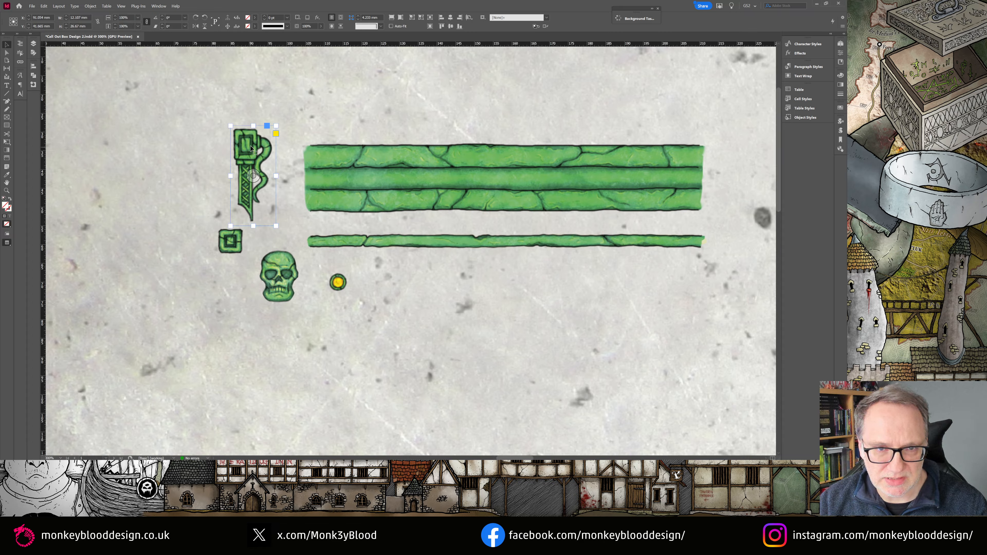
drag(267, 149, 310, 153)
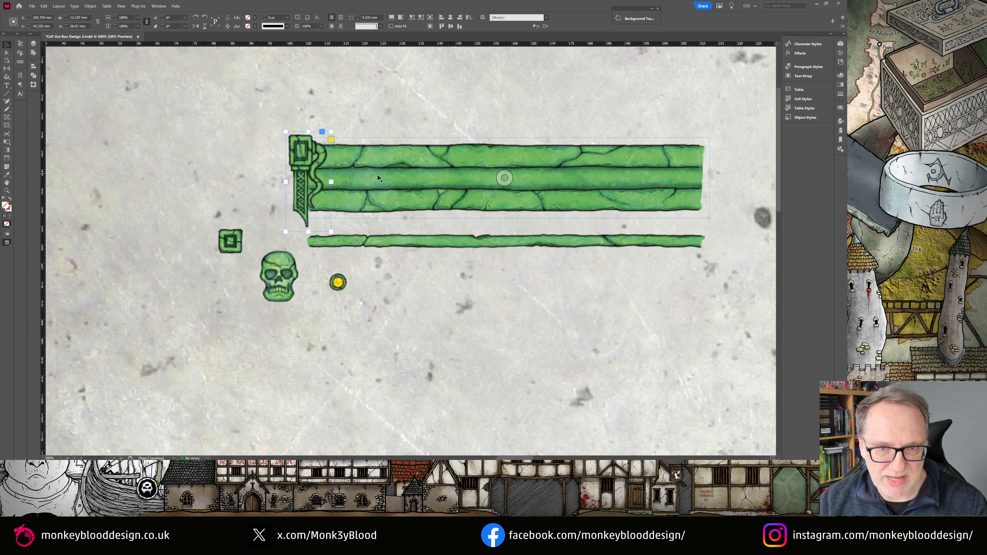
Step: Duplicate the corner ornament, flip the copy horizontally, and place it on the opposite end of the banner
key(ctrl+c)
key(ctrl+v)
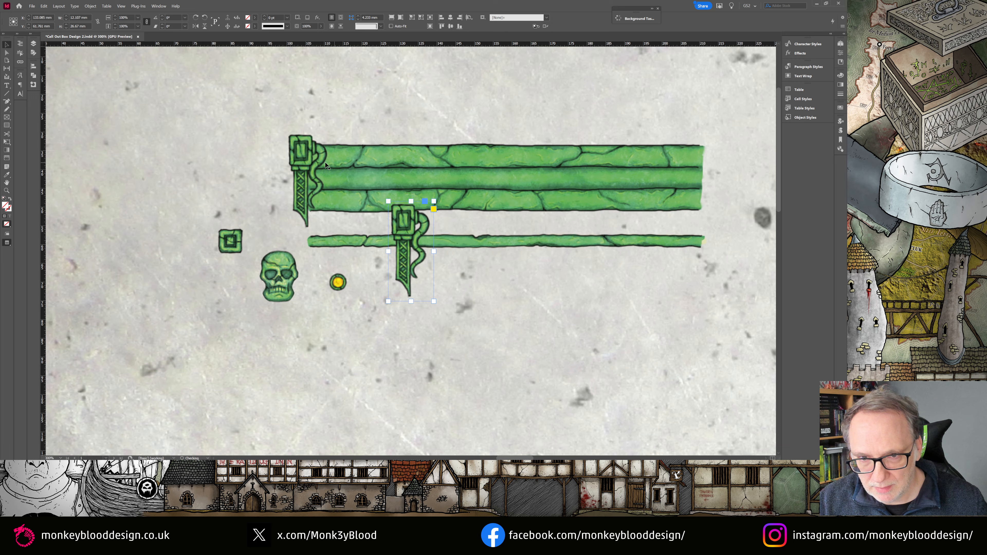
click(195, 26)
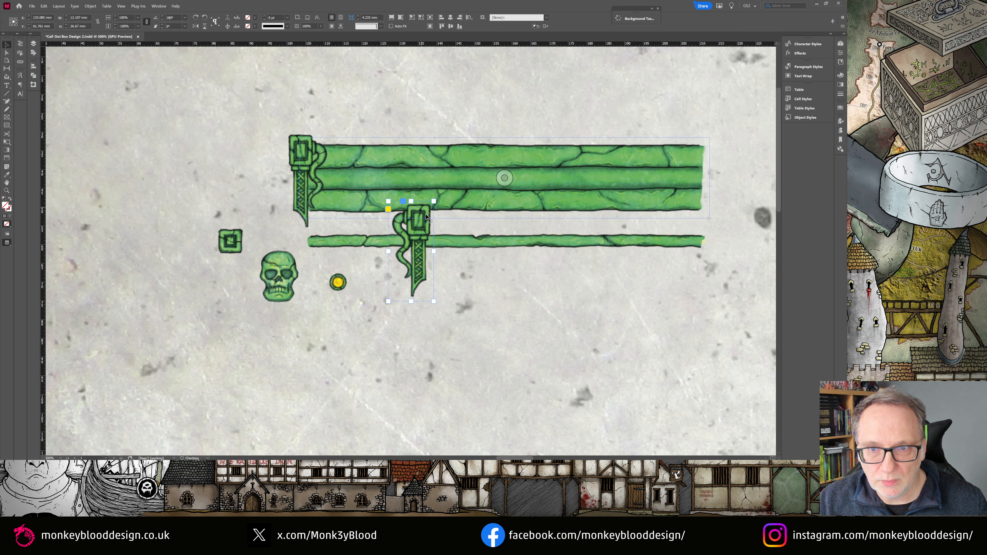
drag(423, 221, 707, 154)
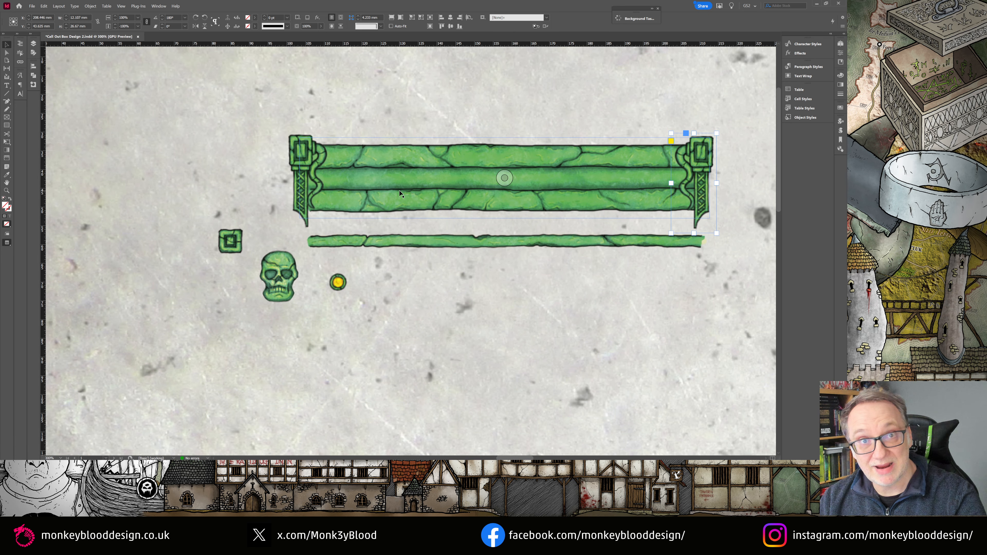
Step: Try deleting the second paragraph of the wide "The Temple of Death" callout, and undo the deletion
scroll(401, 193, down, 10)
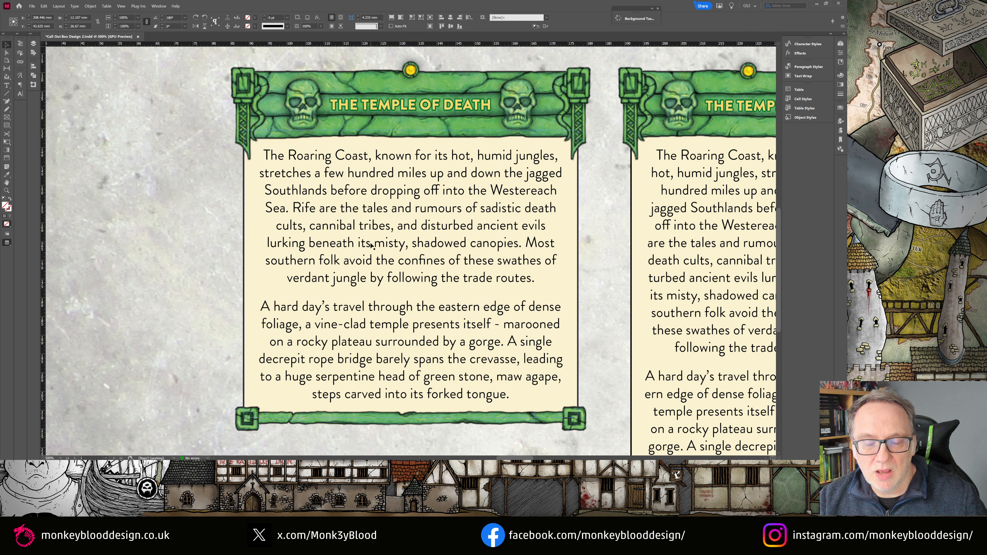
double_click(355, 262)
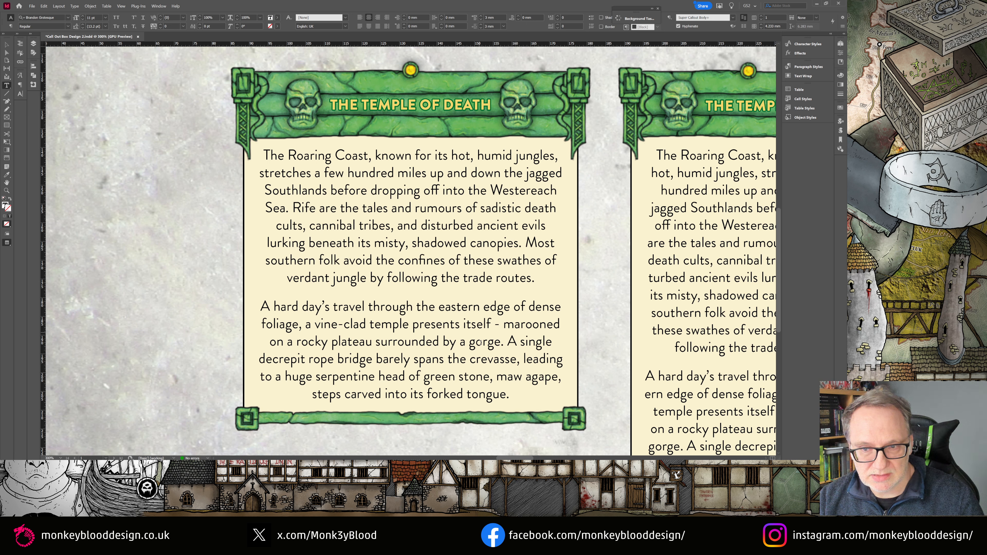
drag(506, 394, 535, 280)
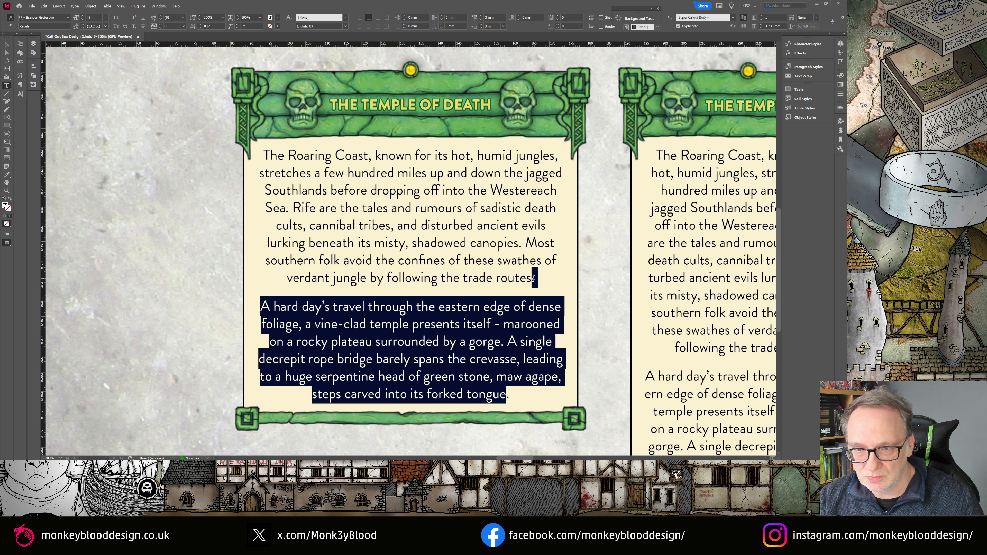
key(BackSpace)
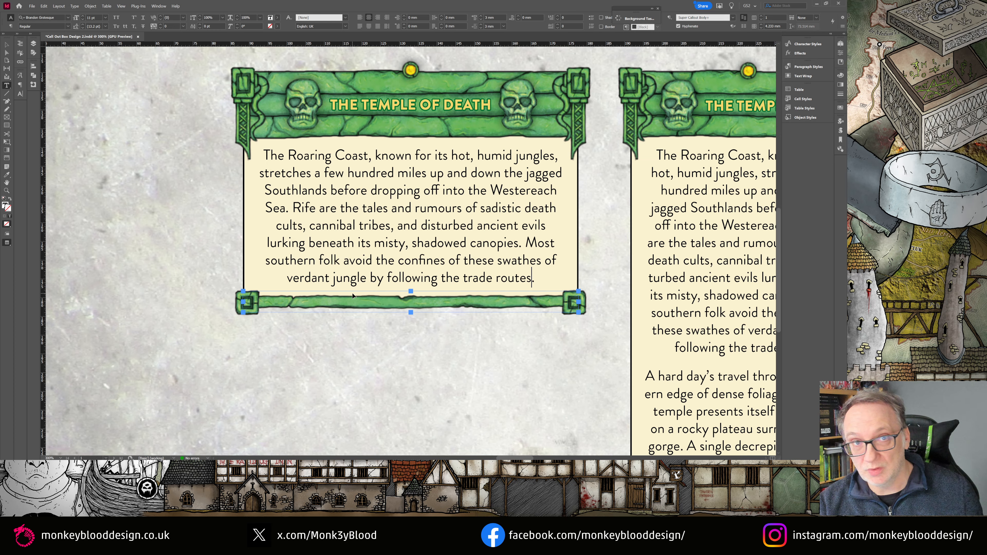
key(Return)
key(ctrl+z)
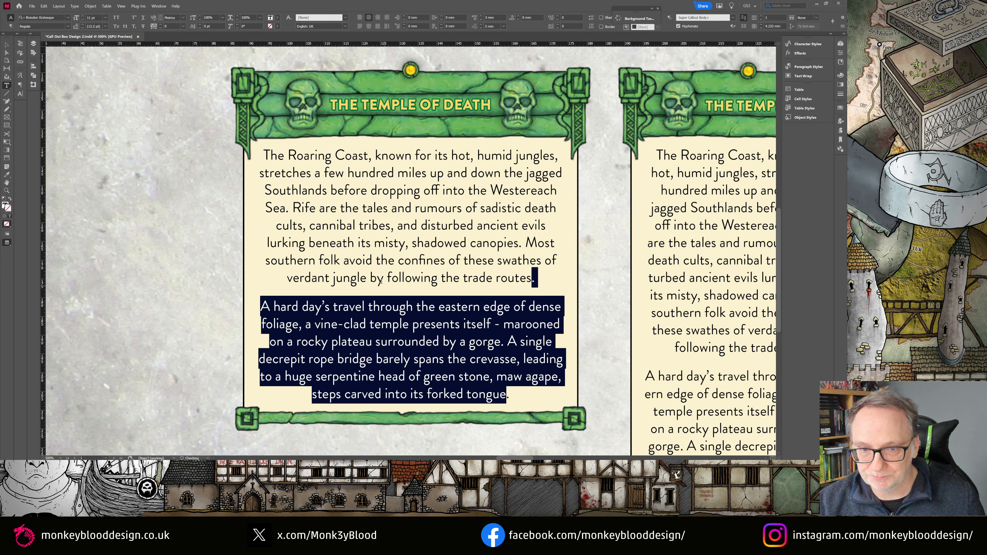
click(391, 198)
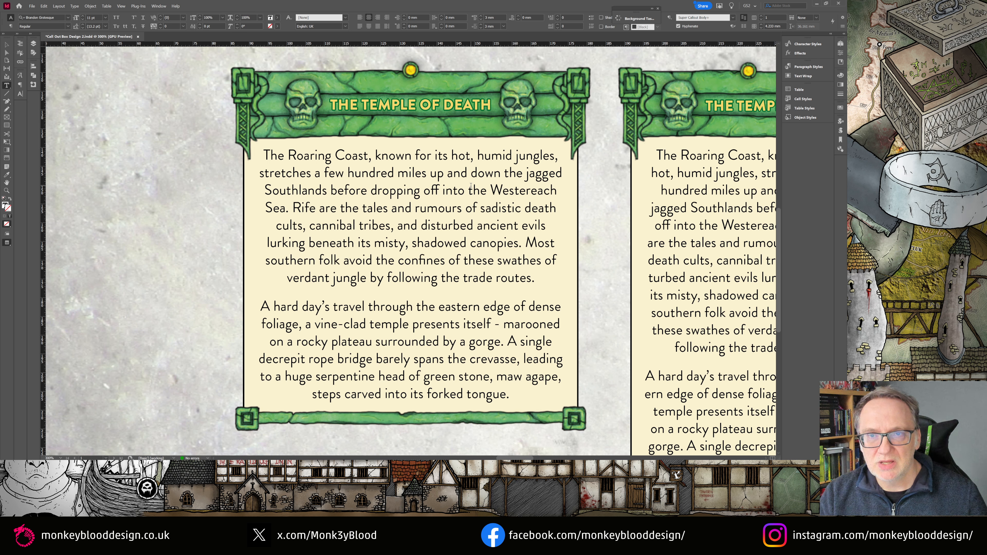
Step: Shorten the wide callout's title to "THE TEMPLE" by deleting "OF DEATH"
double_click(399, 100)
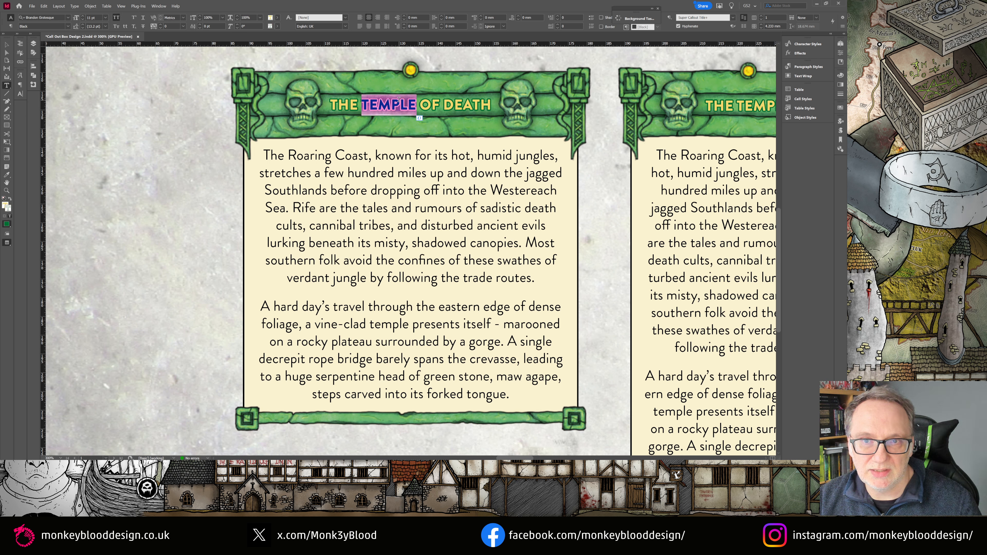
drag(440, 104, 369, 105)
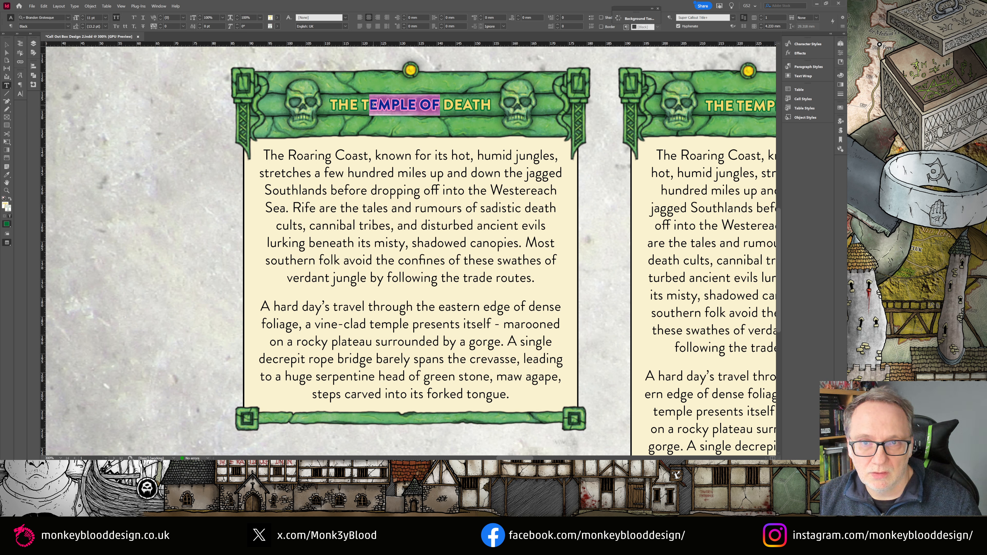
drag(487, 105, 415, 103)
key(BackSpace)
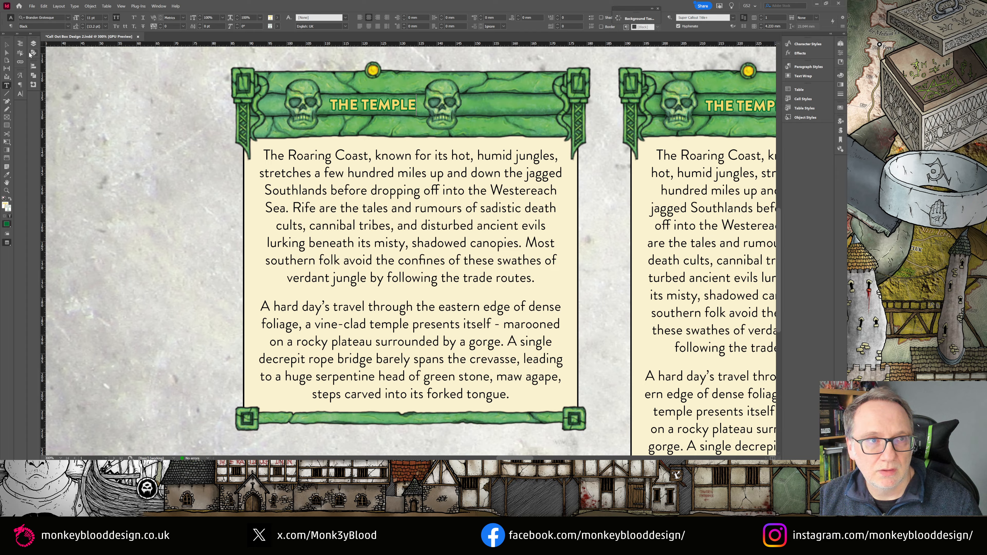
Step: Recentre the shortened title on its banner by refreshing its anchored object's X offset and keeping it at 0 mm
key(Escape)
right_click(392, 102)
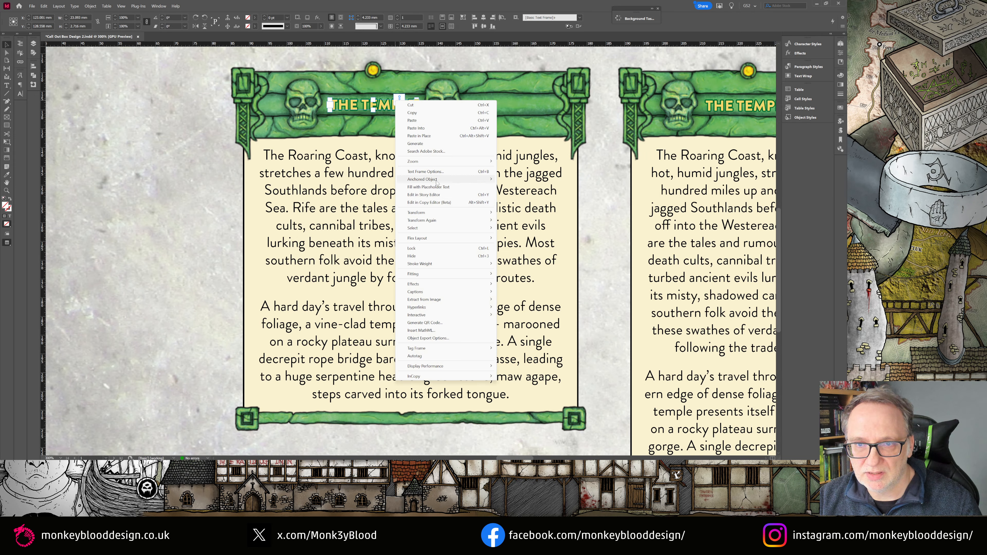
mouse_move(437, 179)
click(518, 181)
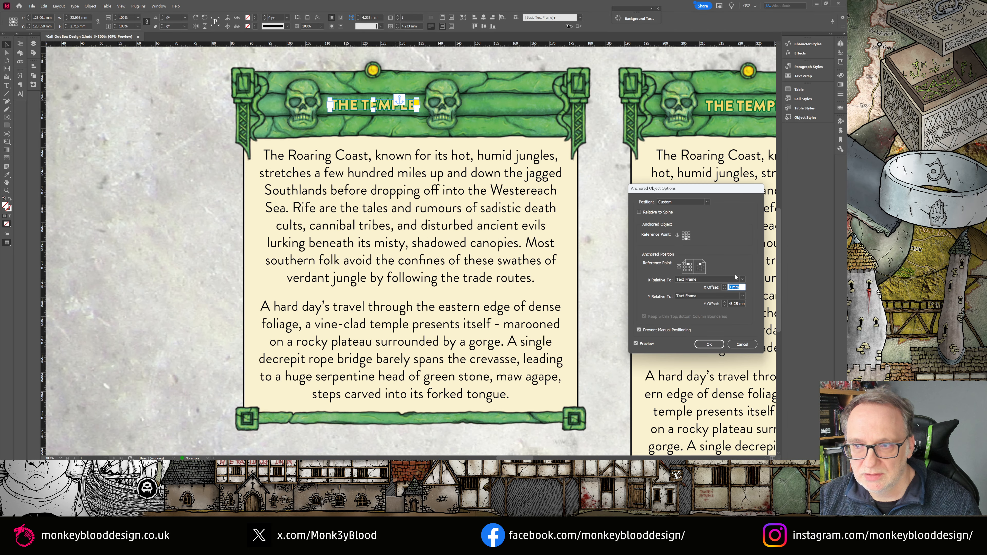
click(724, 286)
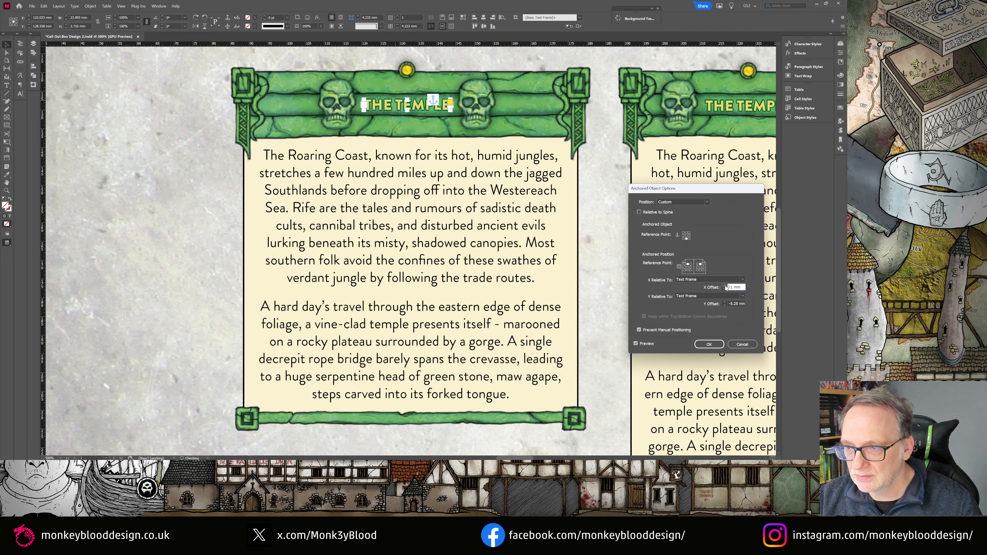
click(725, 289)
click(697, 343)
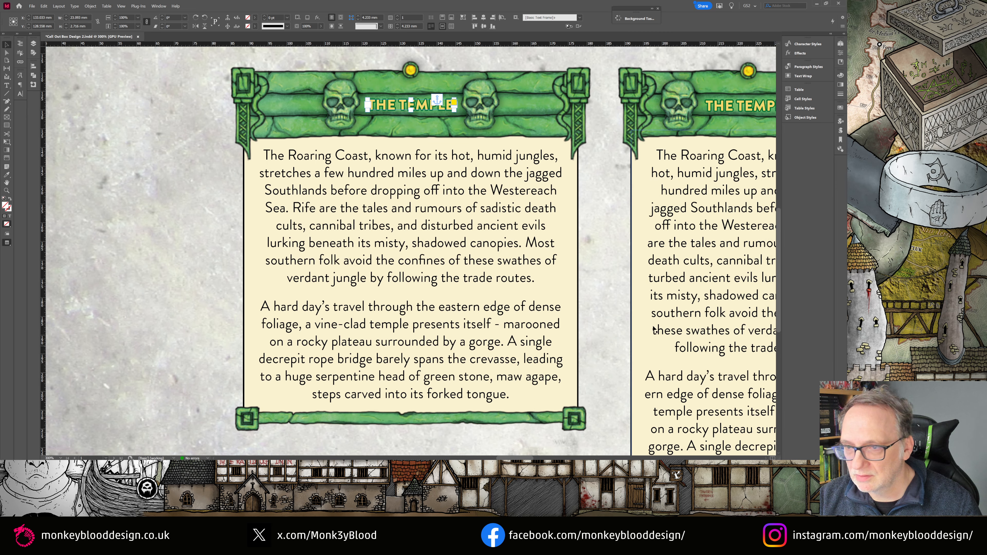
click(166, 128)
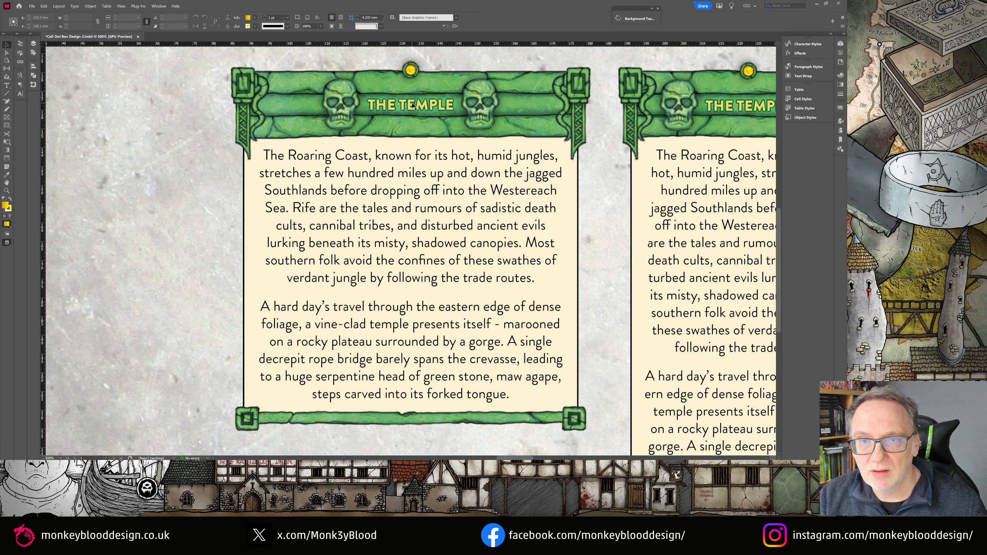
Step: Insert "DEATH" into the wide callout's title so it reads "THE DEATH TEMPLE"
double_click(400, 103)
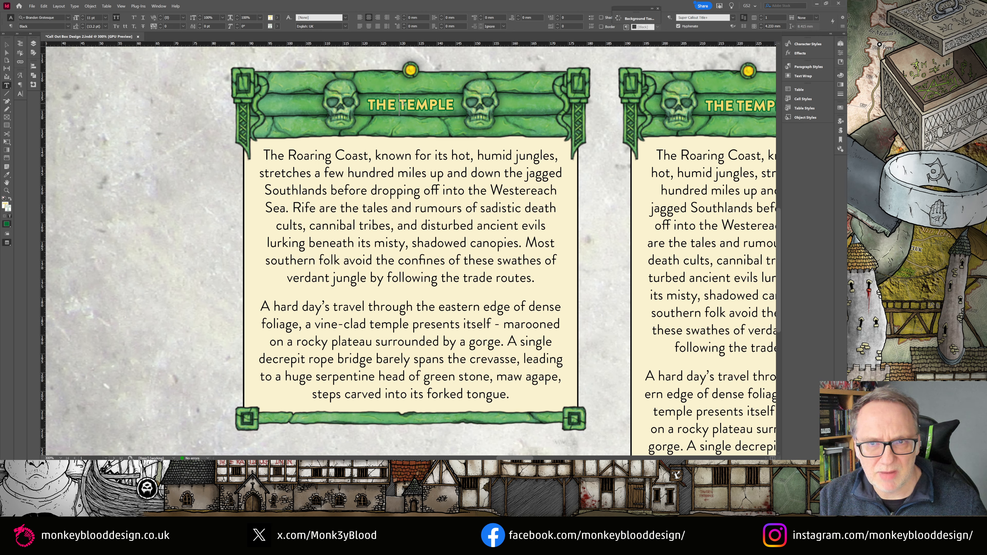
text(DEATH)
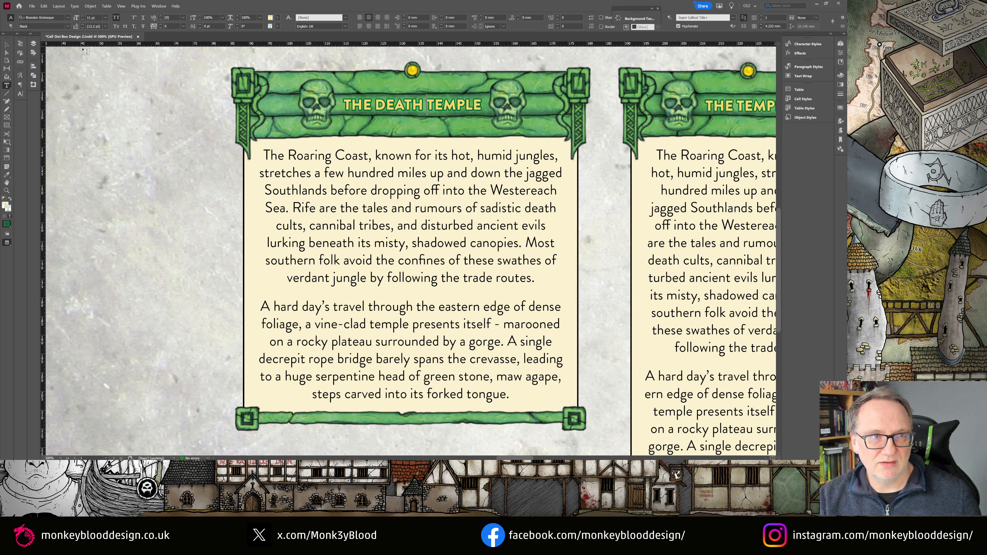
click(6, 44)
click(142, 147)
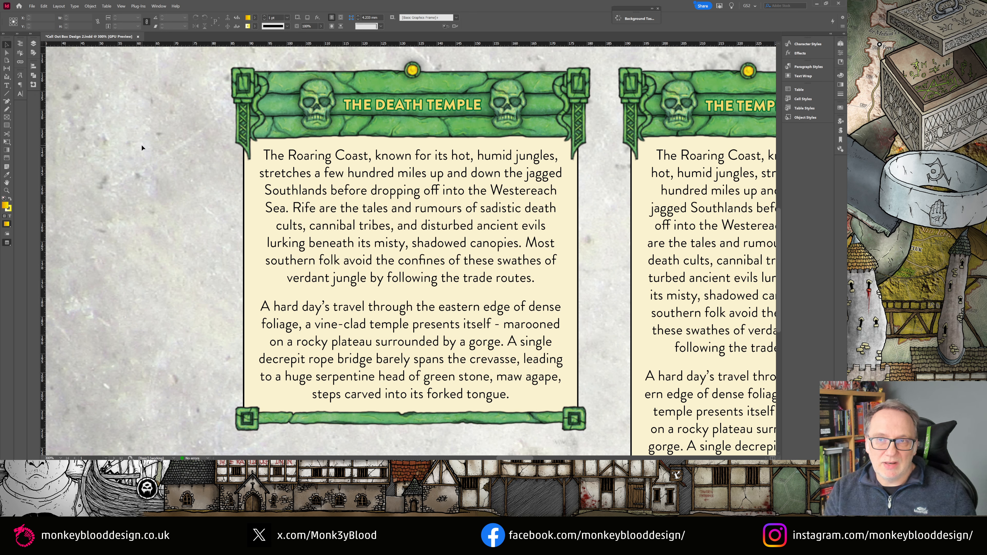
Step: Narrow the "The Death Temple" text frame symmetrically about its centre to about 62 mm wide
scroll(242, 105, down, 2)
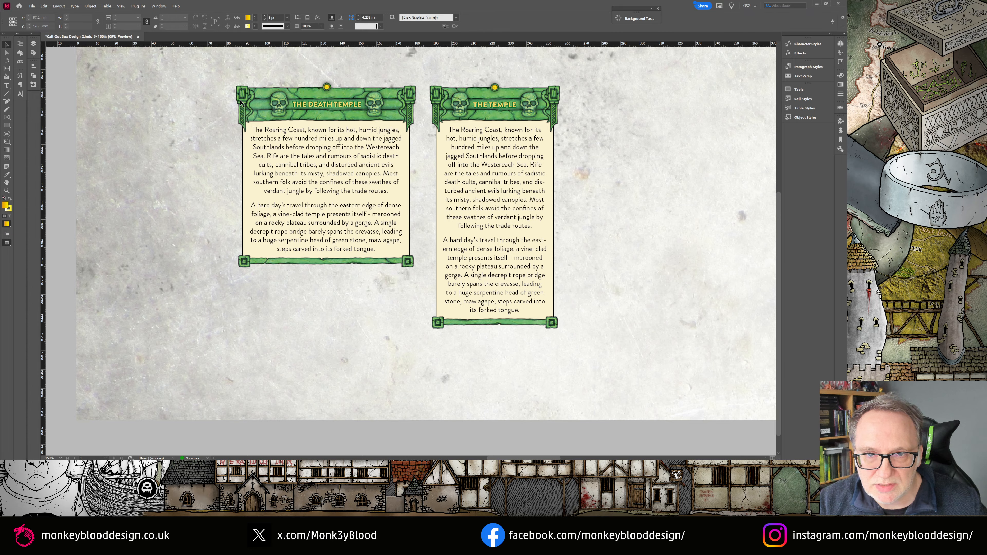
scroll(242, 105, up, 1)
scroll(489, 168, right, 1)
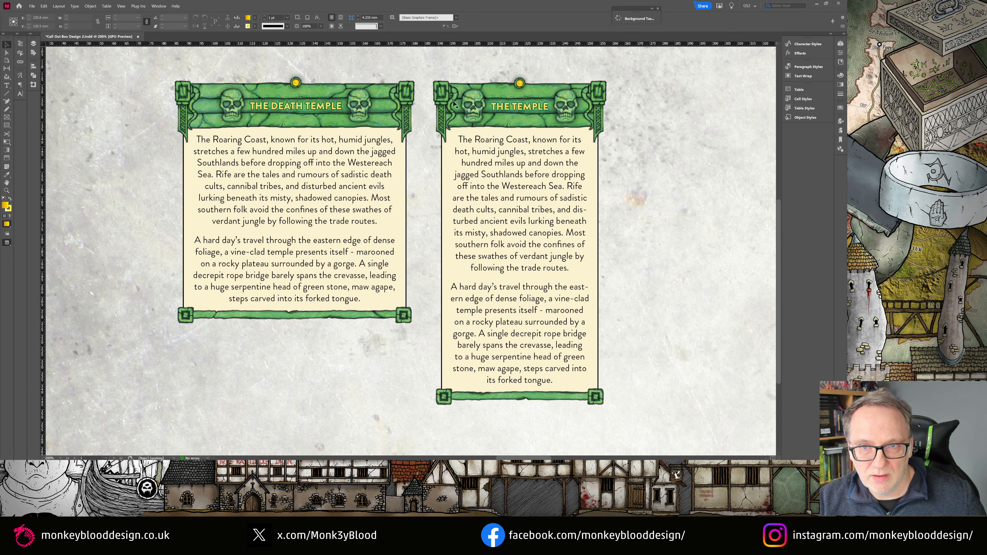
click(387, 220)
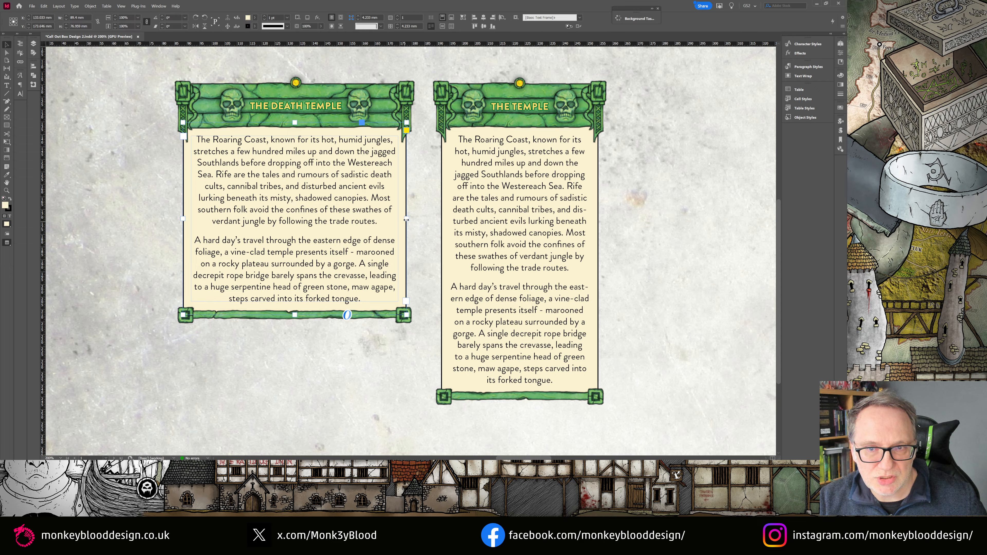
drag(406, 219, 372, 216)
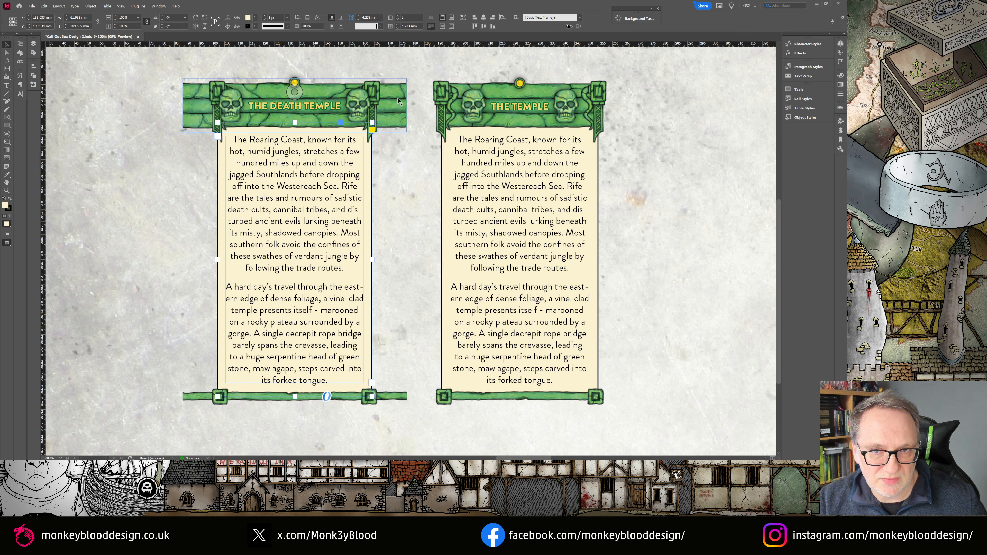
Step: Narrow the "The Death Temple" header banner and bottom border strip to match the text frame's width
click(404, 105)
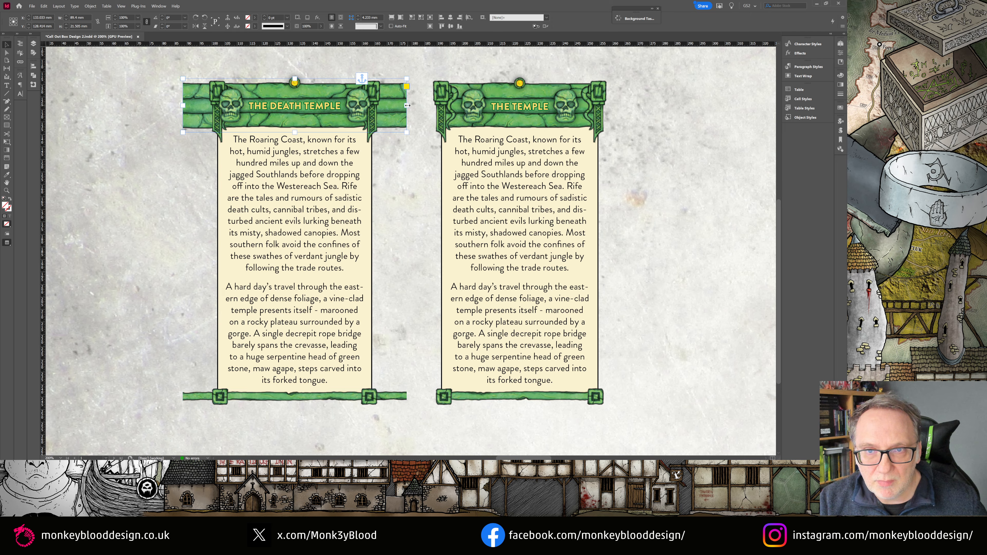
drag(407, 105, 372, 102)
click(401, 397)
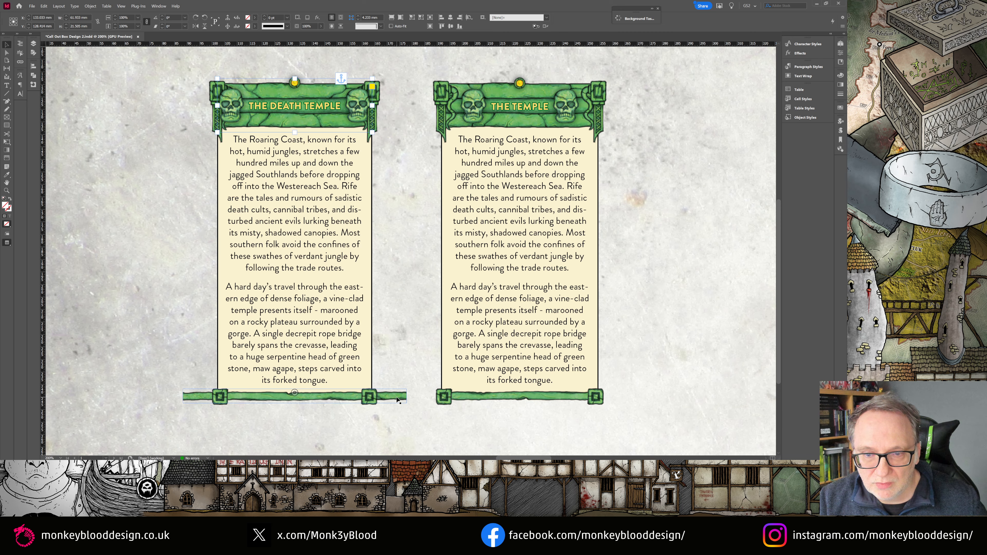
drag(401, 397, 377, 396)
click(396, 352)
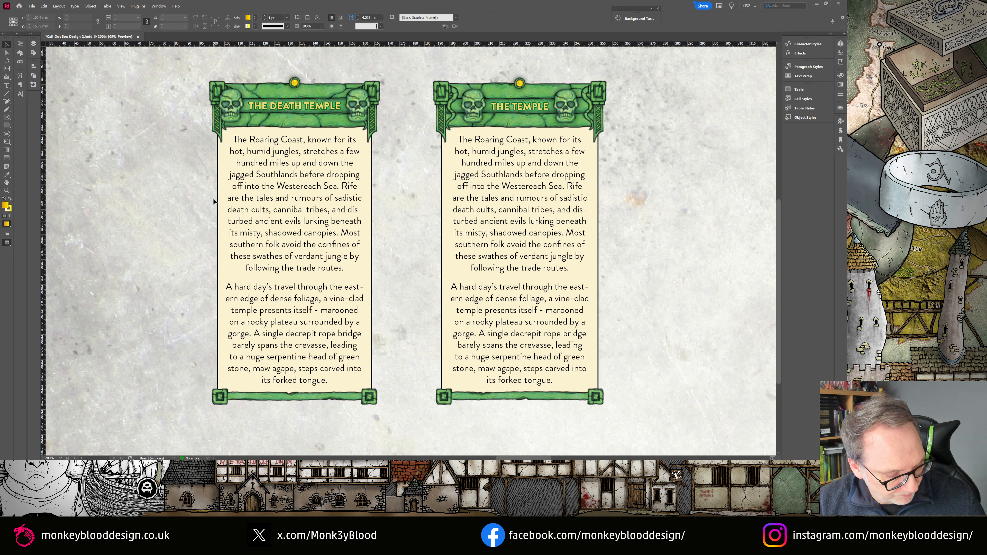
Step: Undo the resizing of the "The Death Temple" border strip, header banner and text frame
key(ctrl+z)
key(ctrl+z)
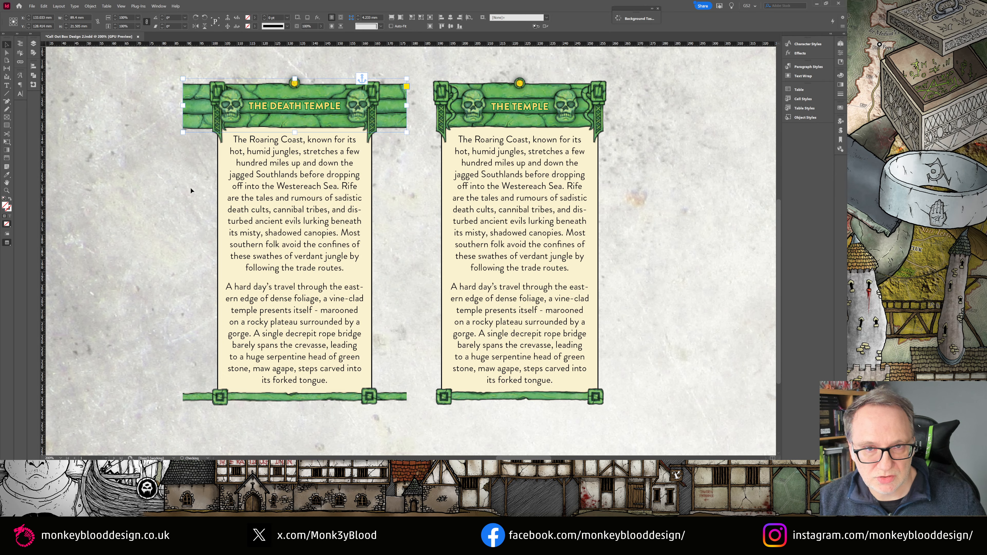
key(ctrl+z)
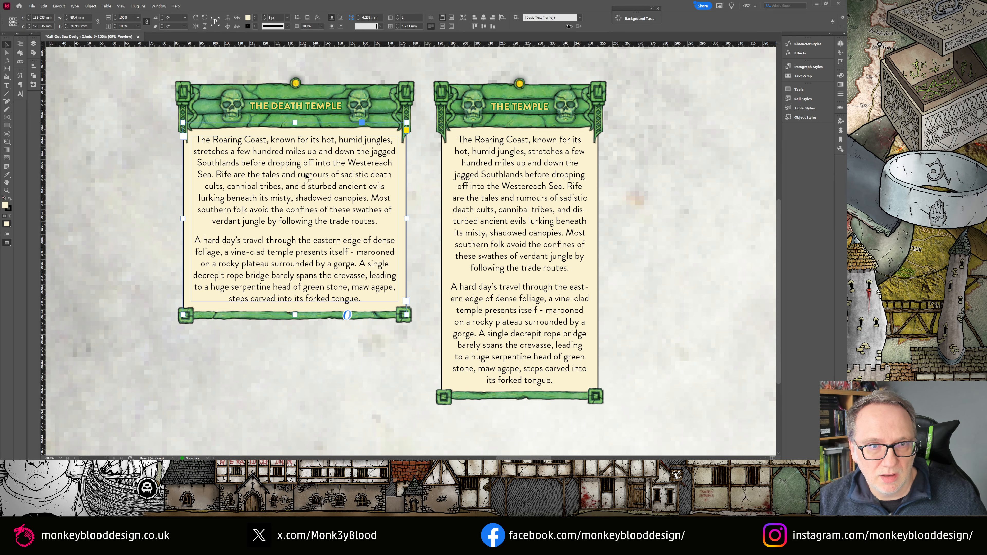
Step: Increase the number of columns in the "The Death Temple" text frame step by step to 4
click(398, 18)
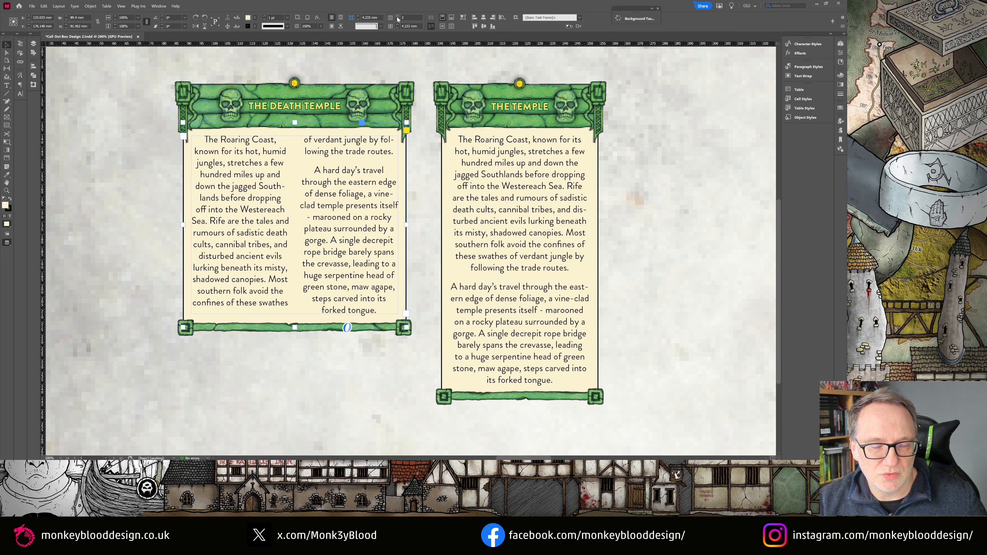
click(398, 17)
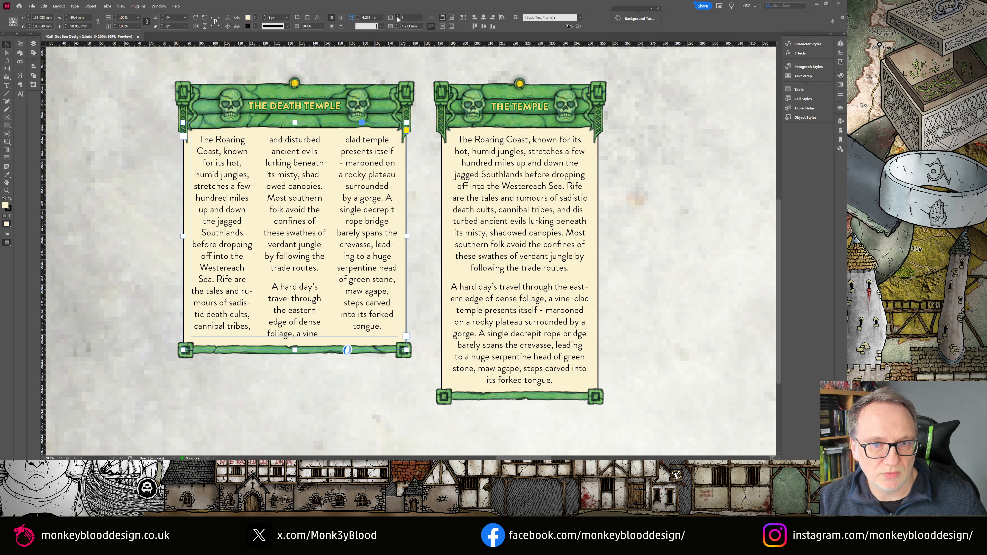
click(397, 17)
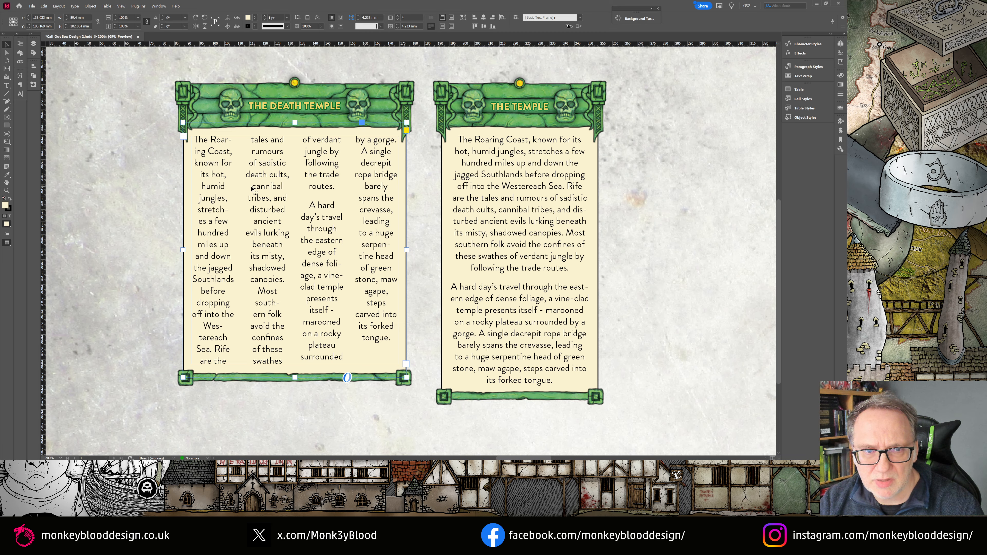
click(177, 173)
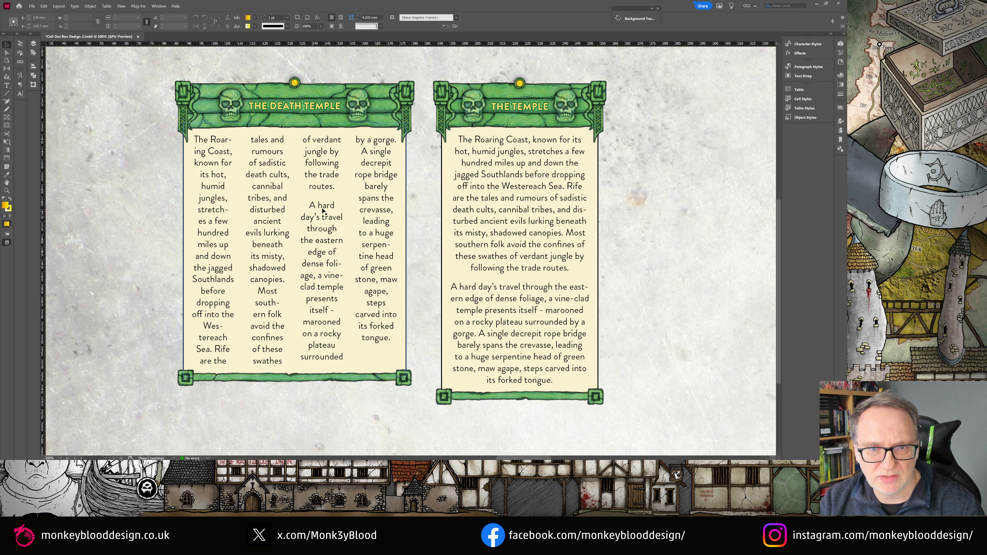
Step: Return the "The Death Temple" text frame to a single column and deselect it
click(320, 200)
click(397, 19)
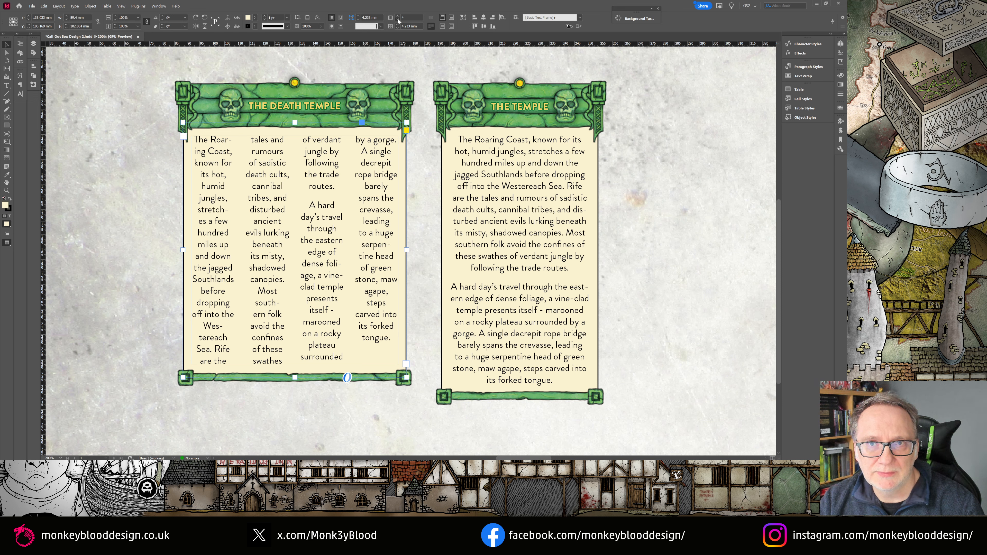
click(398, 19)
click(398, 19)
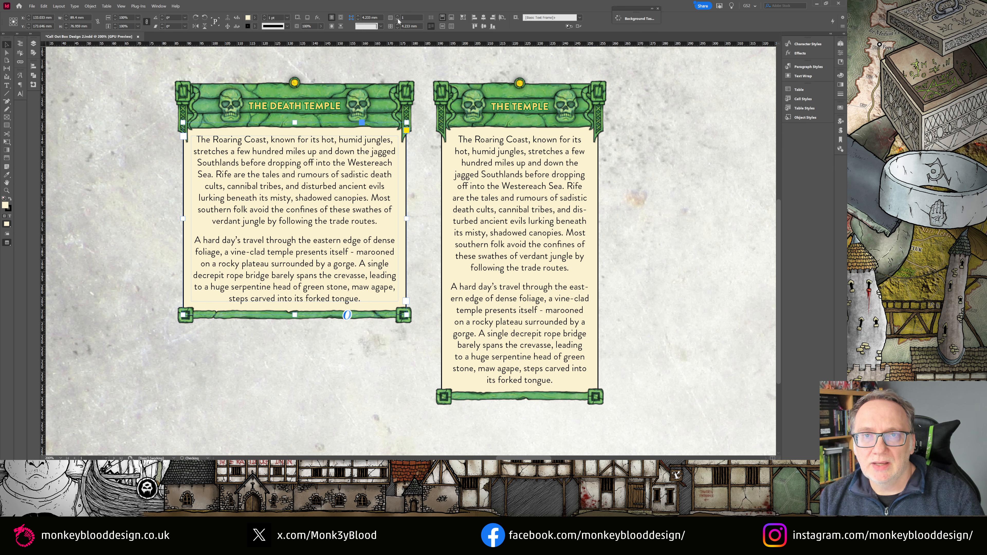
click(115, 158)
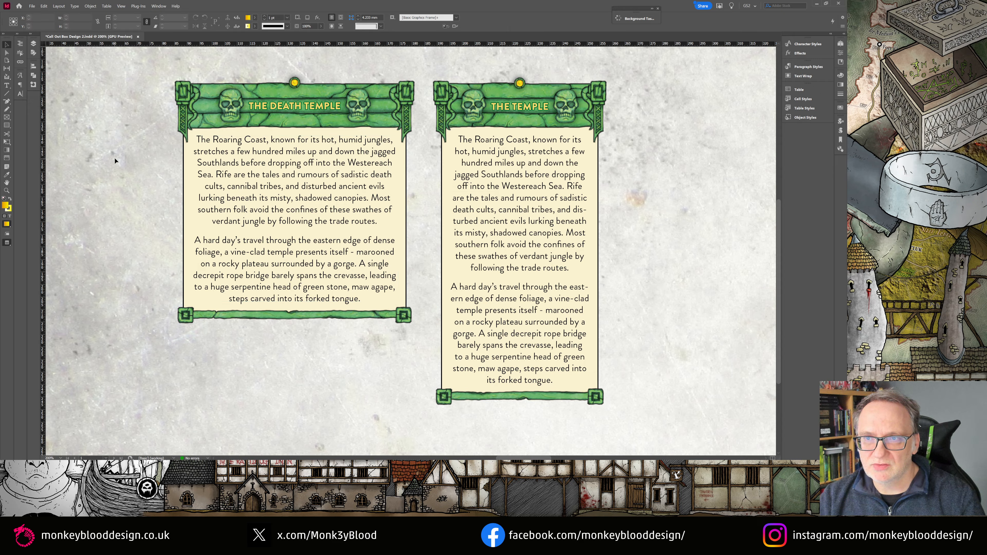